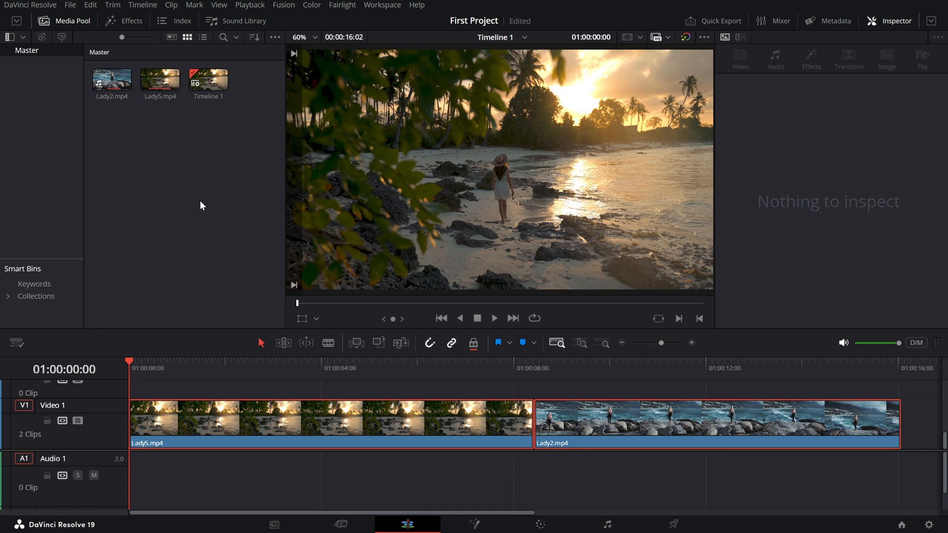
Box-select both beach clips on the timeline so the Inspector shows their shared properties.
left_click_drag(606, 482, 444, 413)
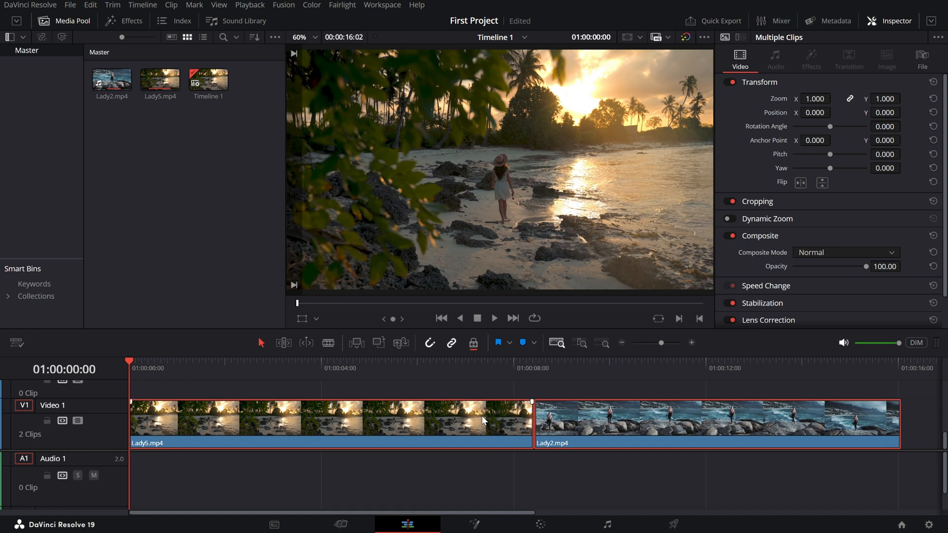
Place the Burn Away video transition from the Effects library onto the cut between the clips.
left_click(492, 479)
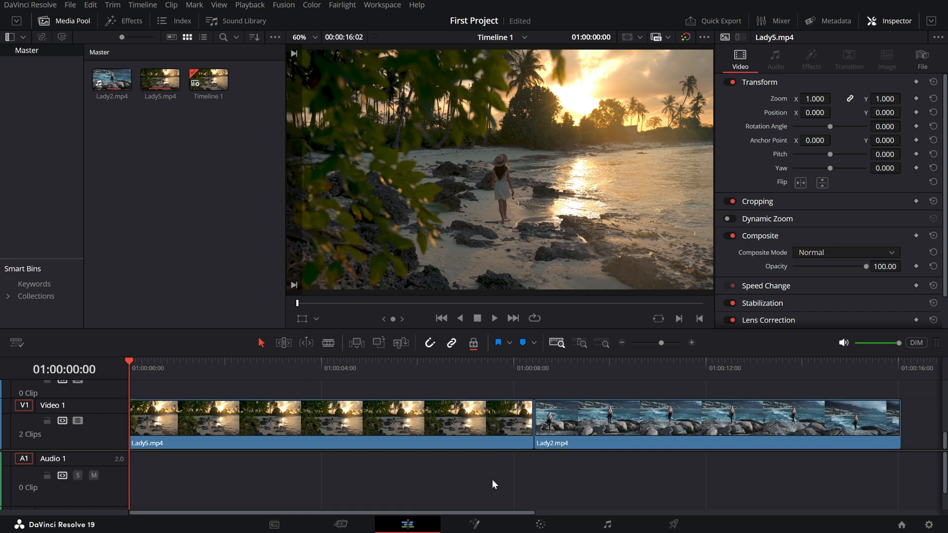
left_click(132, 17)
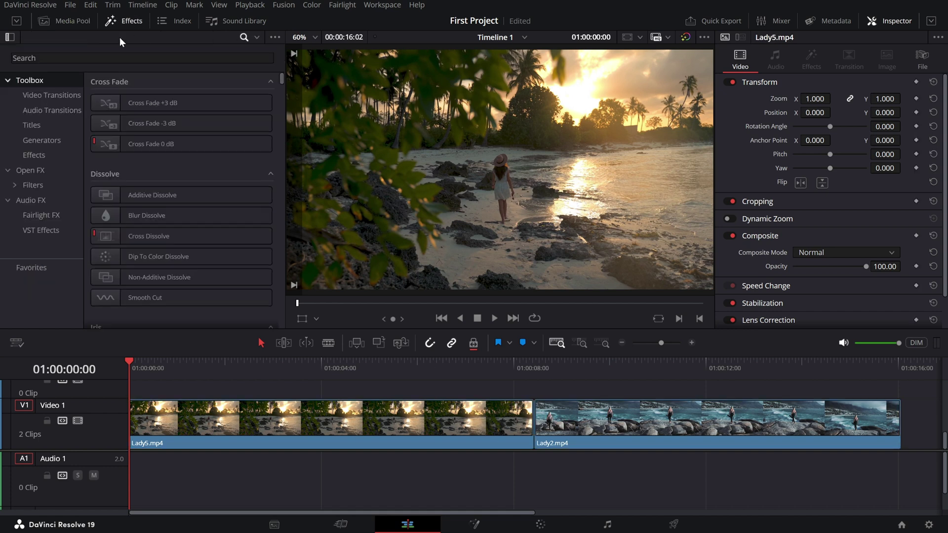
left_click(48, 93)
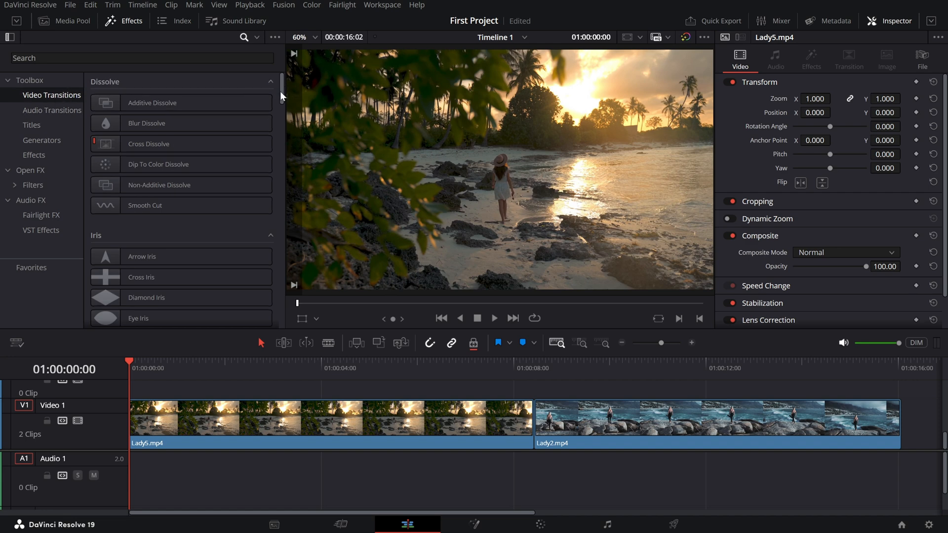
left_click_drag(280, 91, 287, 307)
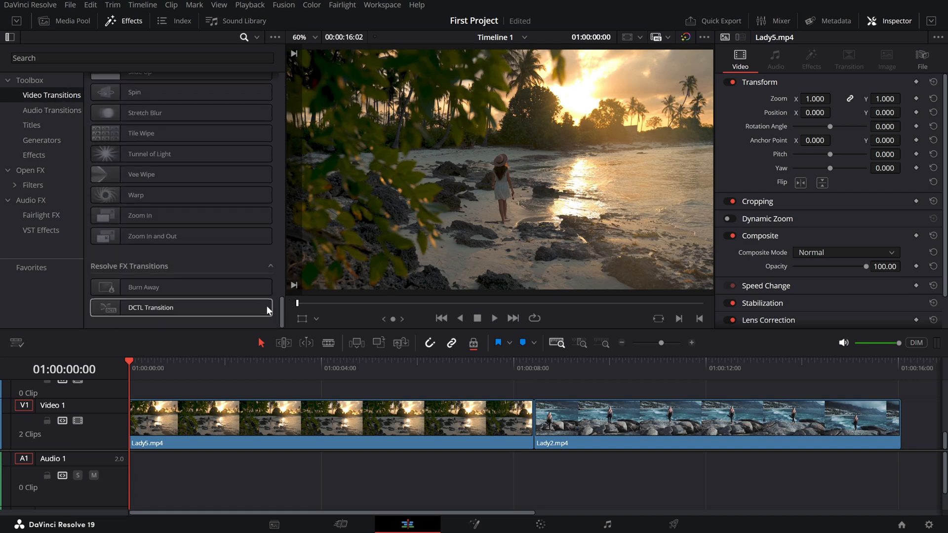
left_click_drag(133, 284, 531, 435)
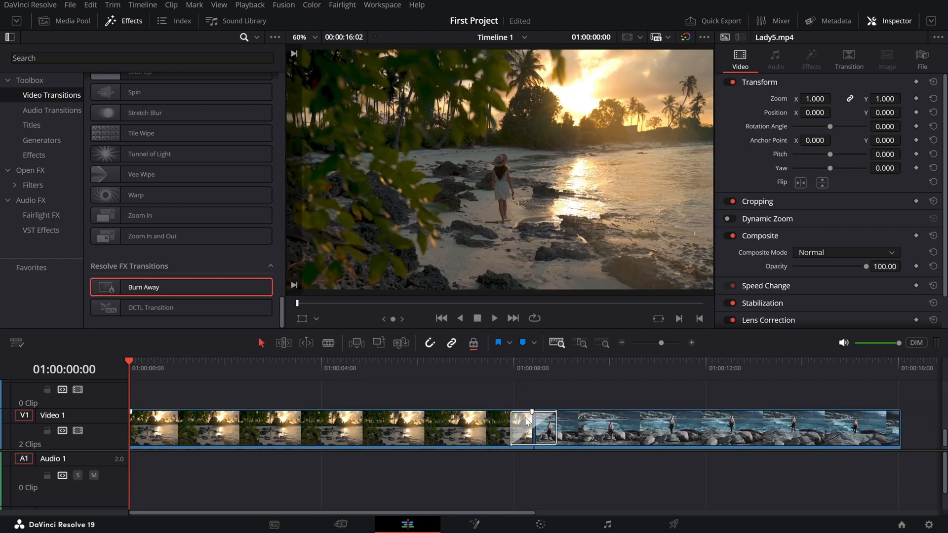
Play and scrub through the new Burn Away transition to review it.
left_click(496, 372)
key("space")
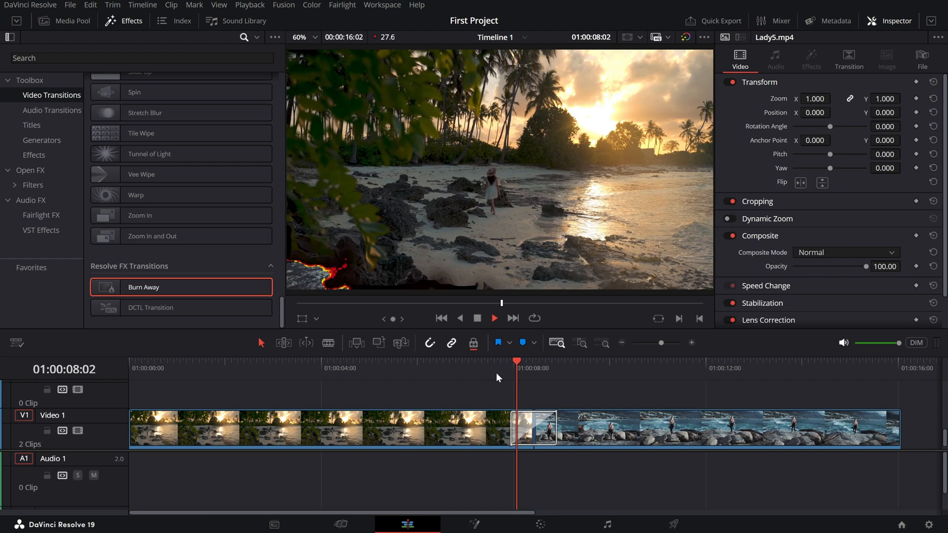
left_click_drag(497, 373, 541, 367)
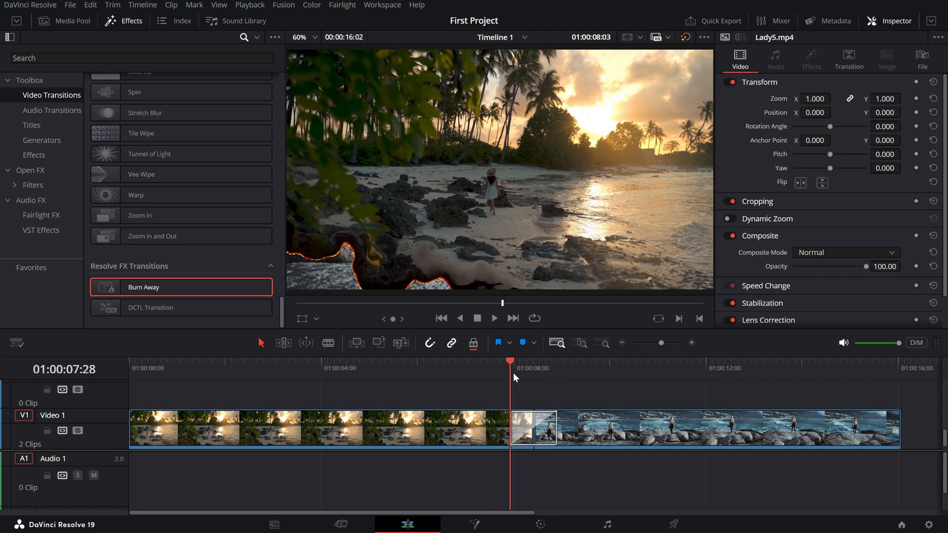
left_click_drag(540, 367, 508, 372)
key("space")
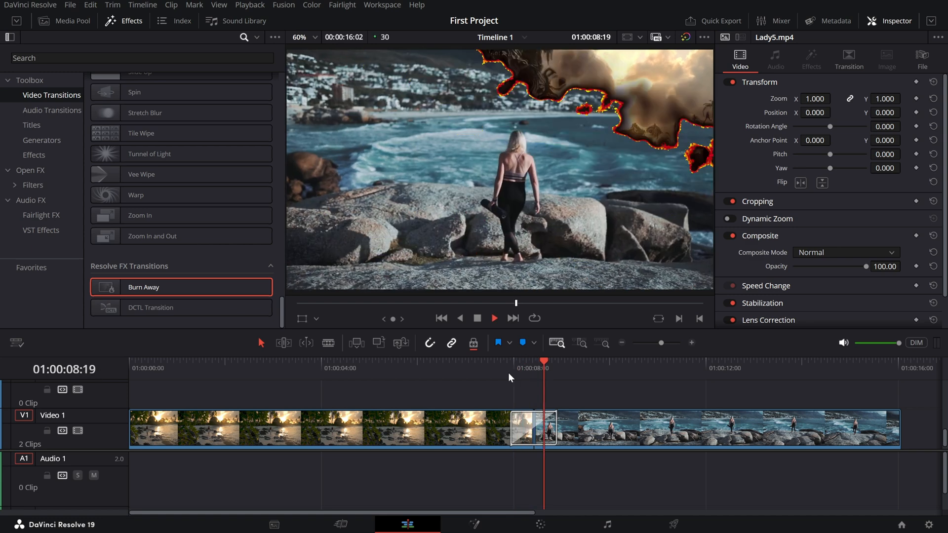
key("space")
Select the transition, stretch it longer and preview the result.
left_click(523, 426)
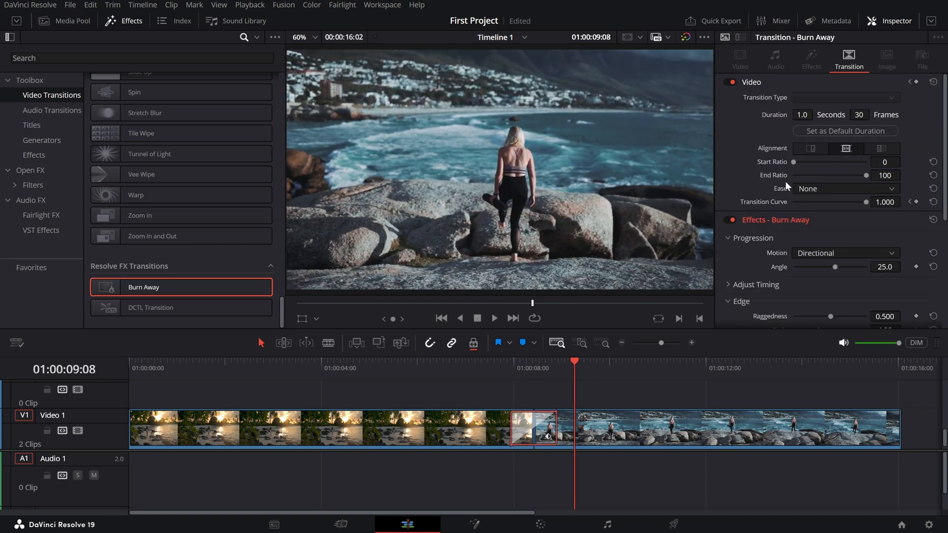
scroll(761, 170, "down", 3)
scroll(762, 170, "down", 2)
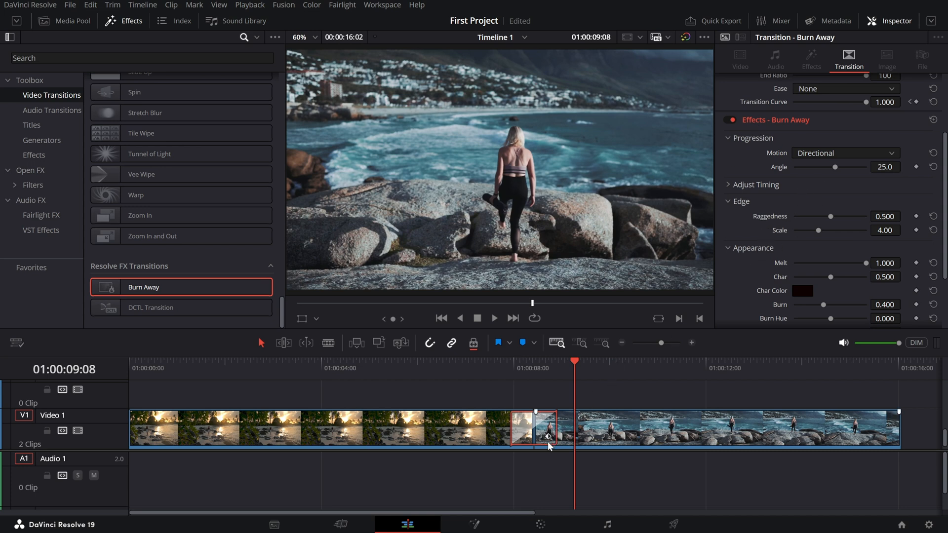
left_click_drag(552, 436, 581, 437)
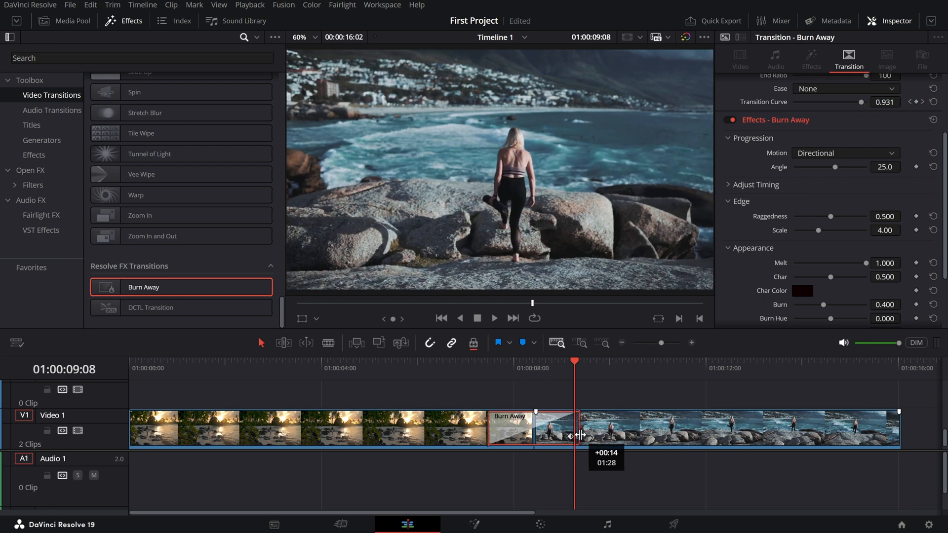
left_click(477, 383)
key("space")
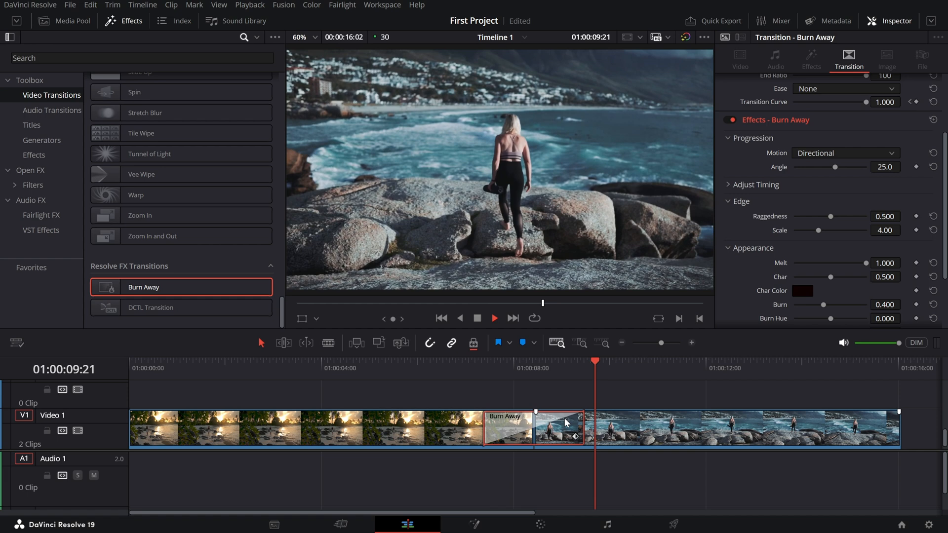
key("space")
Try a shorter length, then settle the Burn Away duration at 2.7 seconds.
left_click_drag(585, 424, 550, 435)
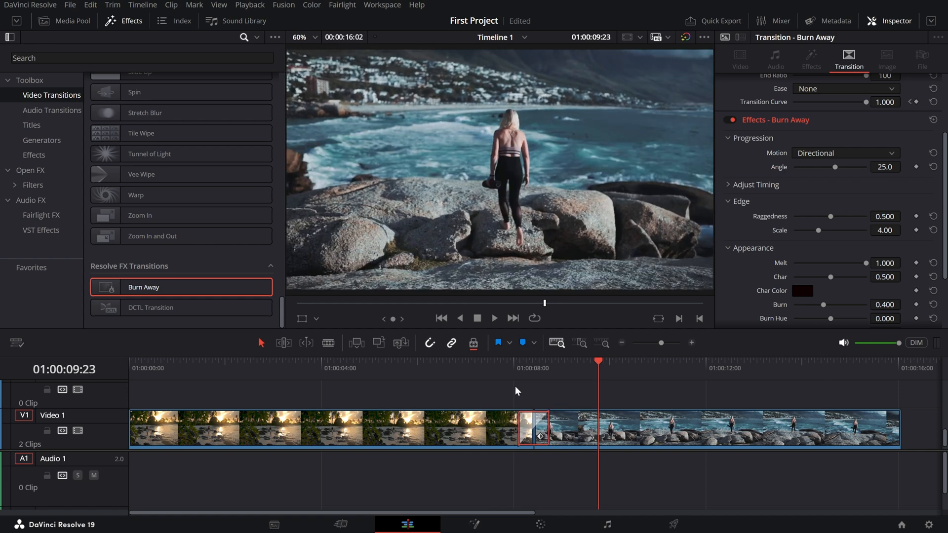
key("space")
left_click(513, 375)
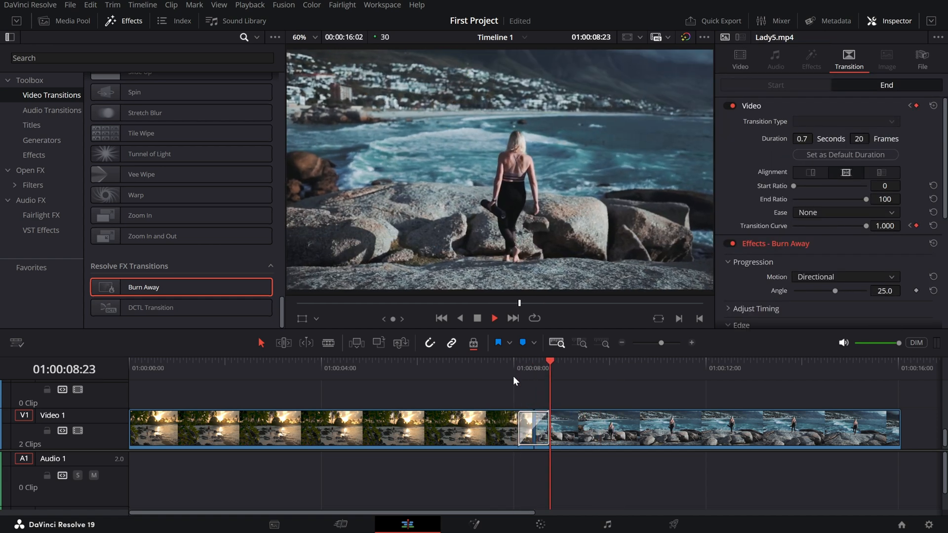
key("space")
left_click_drag(550, 414, 596, 417)
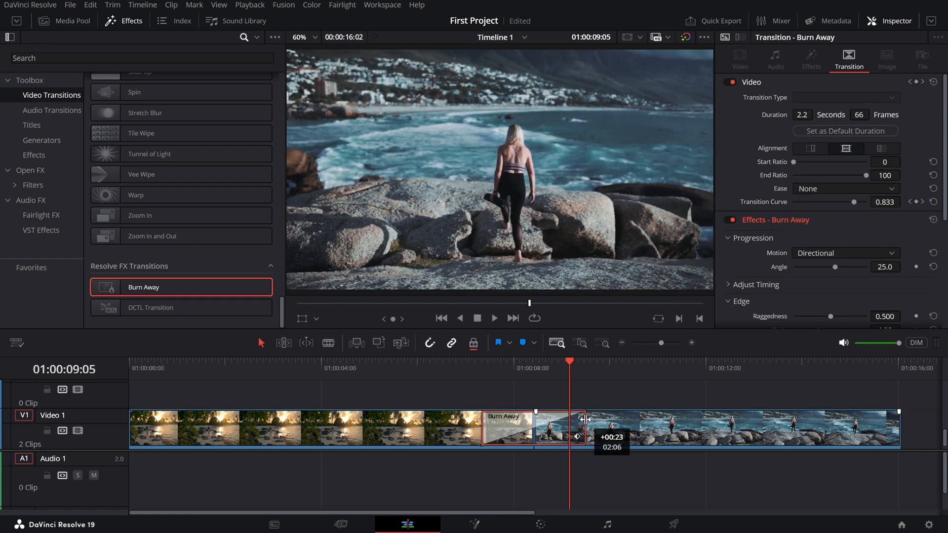
scroll(789, 230, "down", 2)
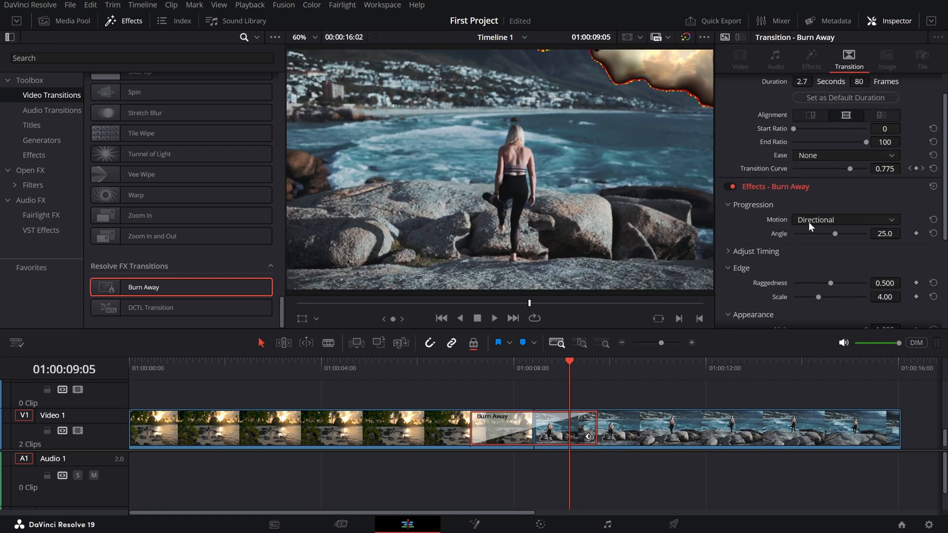
Switch the burn Motion to Hotspots and scrub through to compare.
left_click(825, 218)
left_click(817, 243)
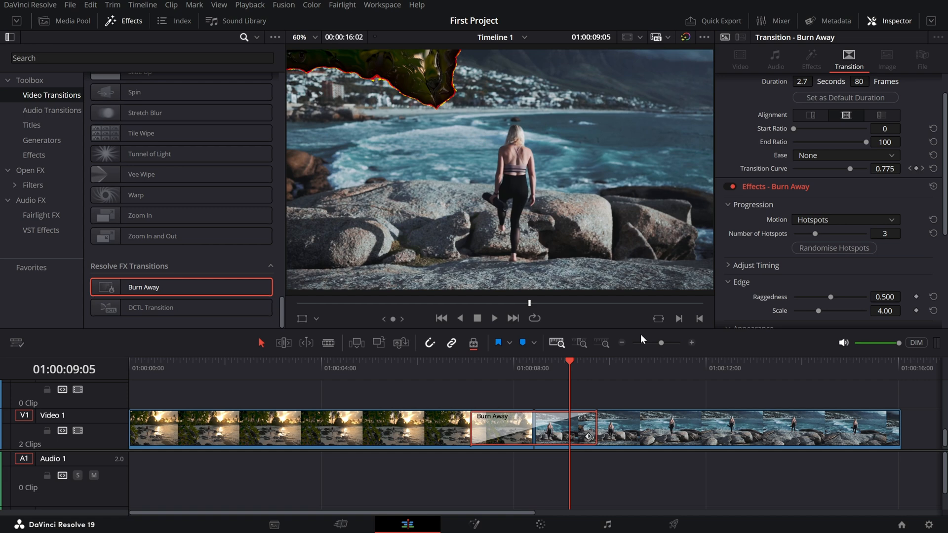
left_click_drag(570, 358, 505, 367)
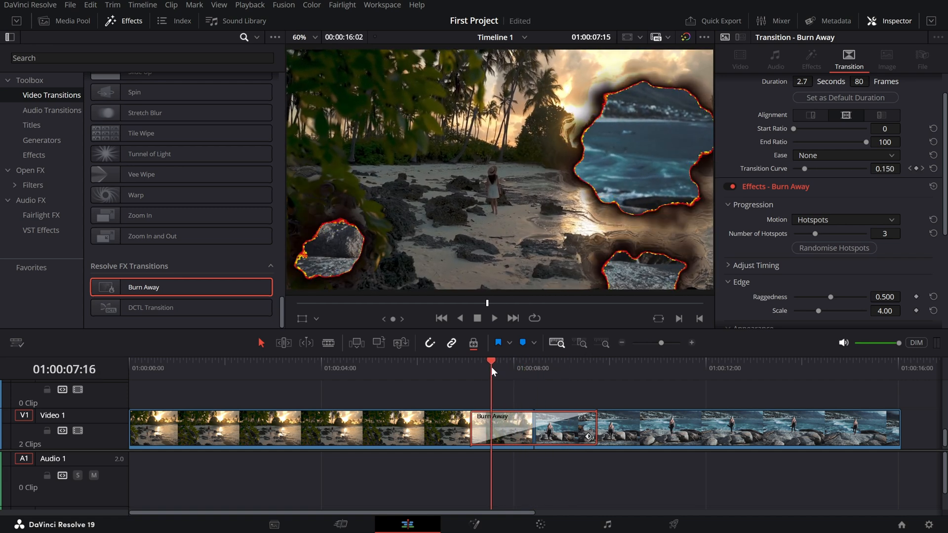
Return Motion to Directional with the angle near -180 and review the horizontal burn edge.
left_click(813, 221)
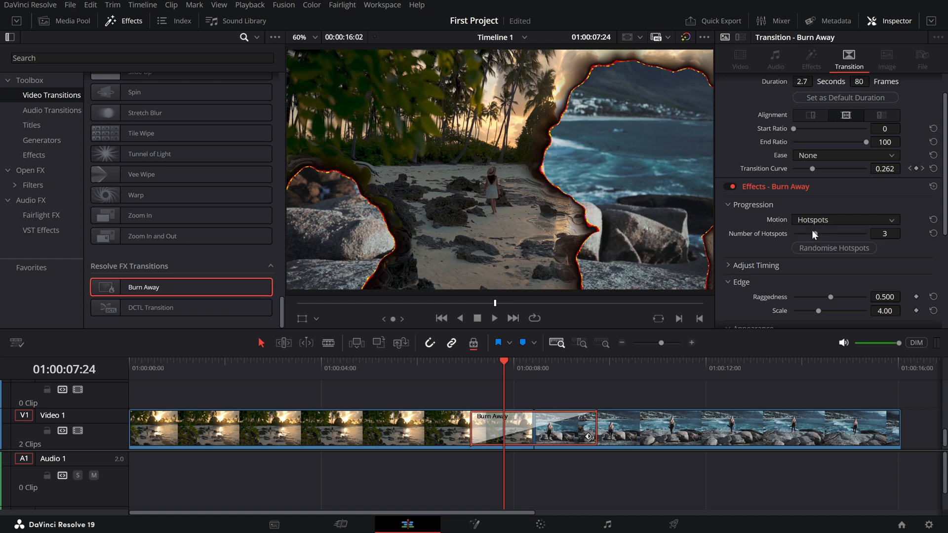
left_click(812, 230)
left_click_drag(825, 235, 677, 295)
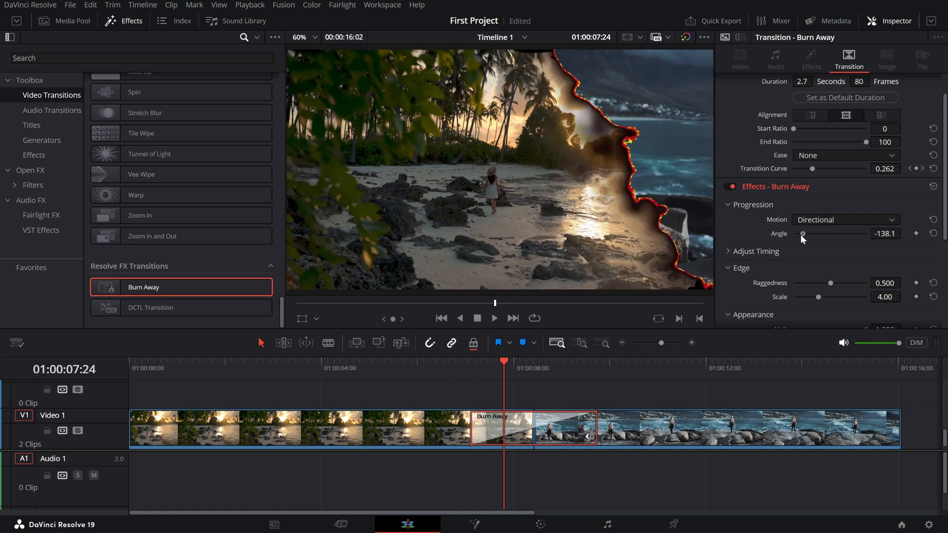
left_click_drag(509, 366, 533, 368)
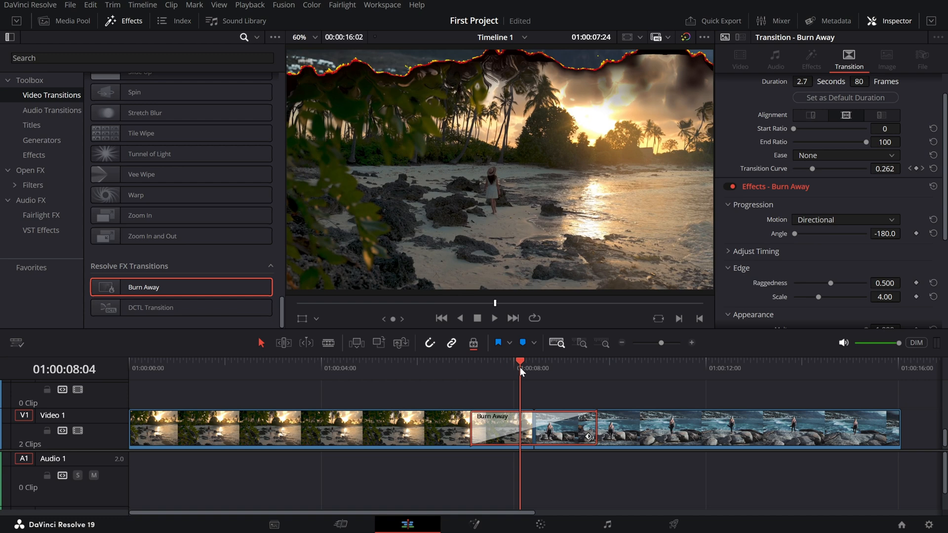
left_click_drag(798, 233, 809, 234)
scroll(784, 272, "down", 2)
scroll(805, 271, "down", 2)
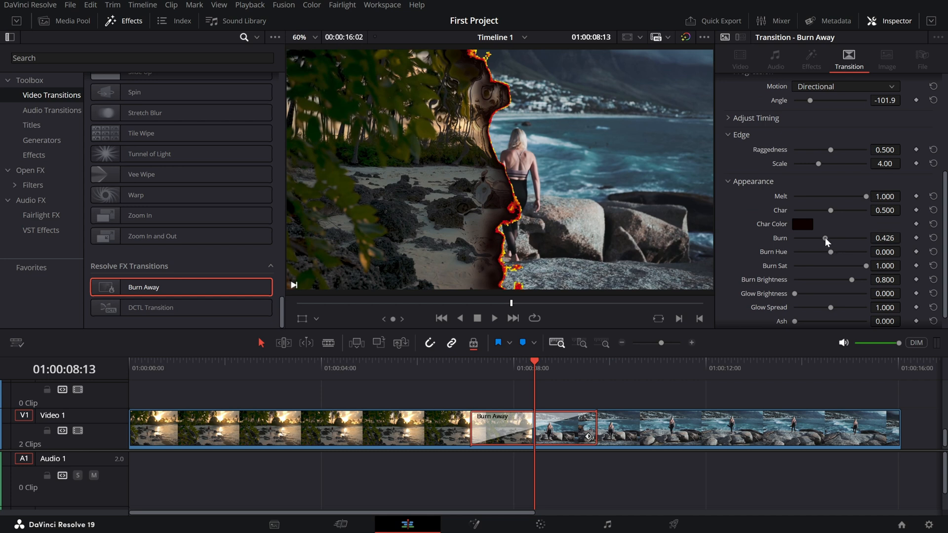
Raise Burn to 0.488, Glow Spread to 1.256 and Ash to 0.248, then play the transition through.
mouse_move(823, 237)
left_mouse_down()
mouse_move(831, 237)
mouse_move(829, 256)
left_mouse_up()
scroll(821, 274, "down", 1)
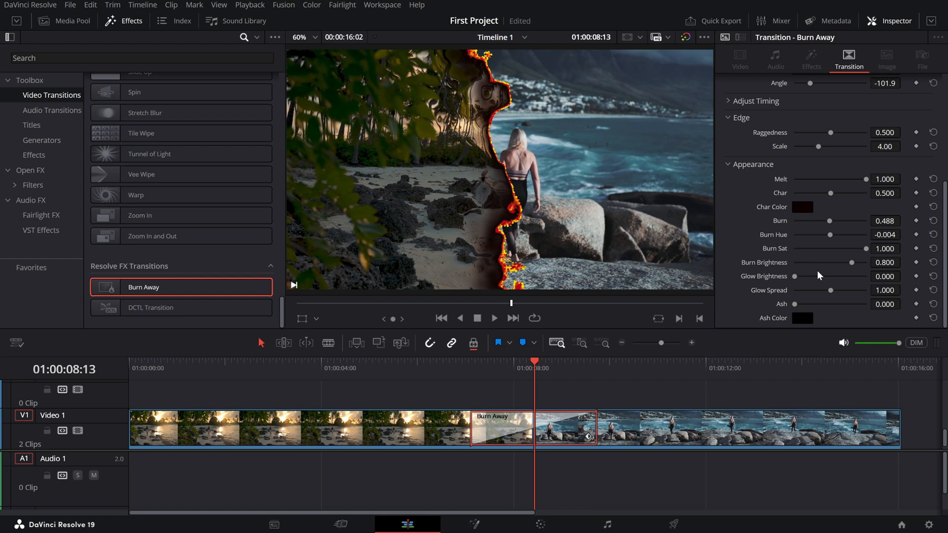
mouse_move(831, 290)
left_mouse_down()
mouse_move(839, 291)
mouse_move(812, 305)
left_mouse_up()
left_click(461, 366)
key("space")
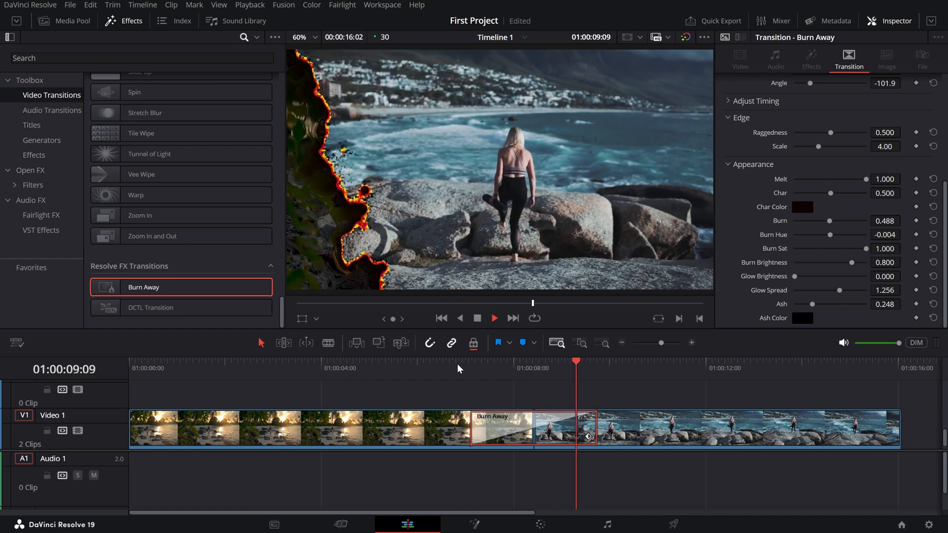
key("space")
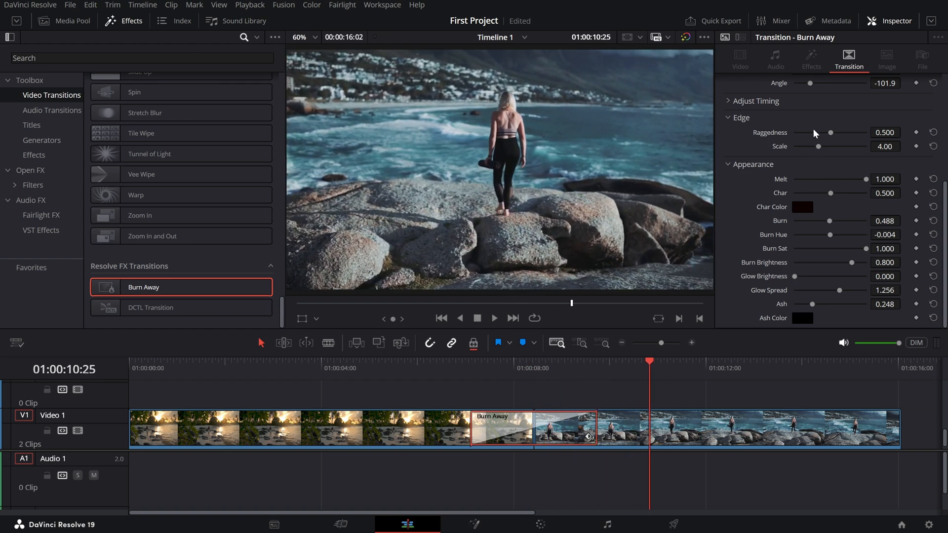
scroll(814, 185, "up", 3)
left_click_drag(810, 150, 830, 153)
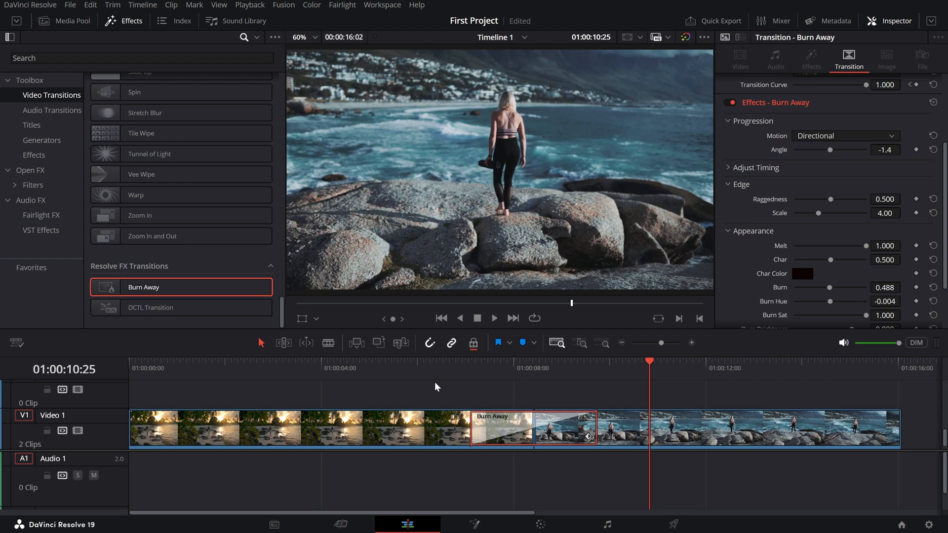
Preview the transition with the -1.4 angle so the fire rises from the bottom, then replay it.
left_click(450, 367)
key("space")
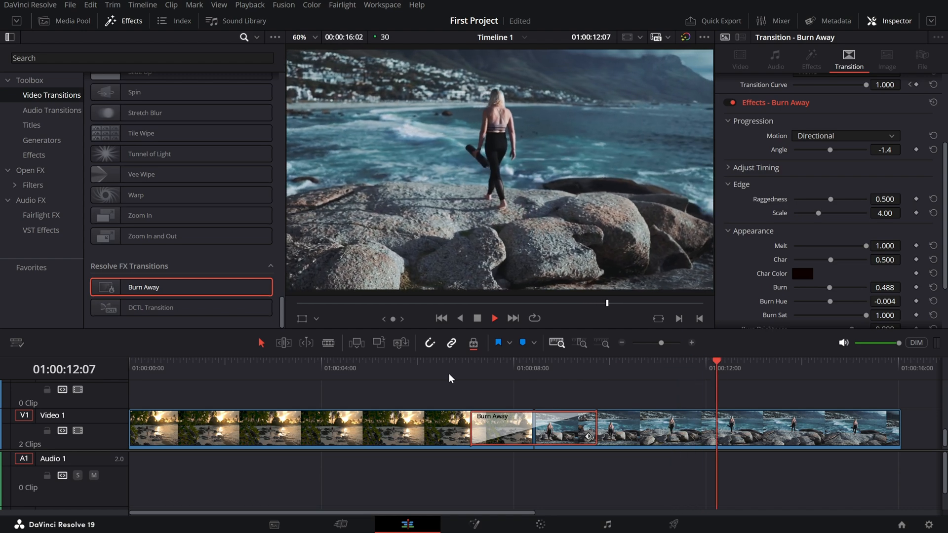
left_click(449, 378)
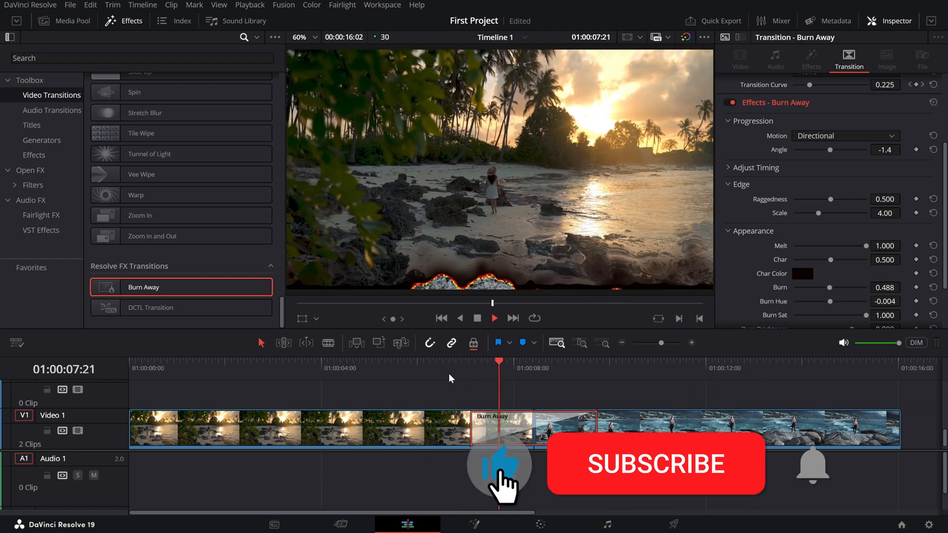